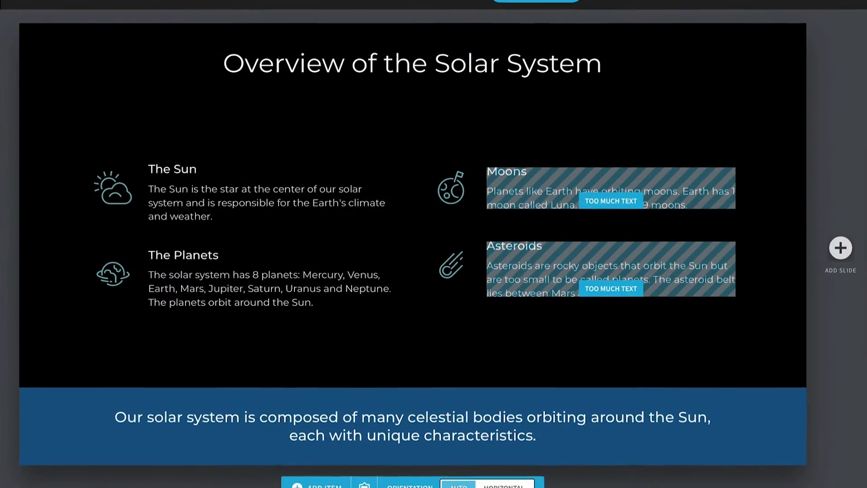
key(Right)
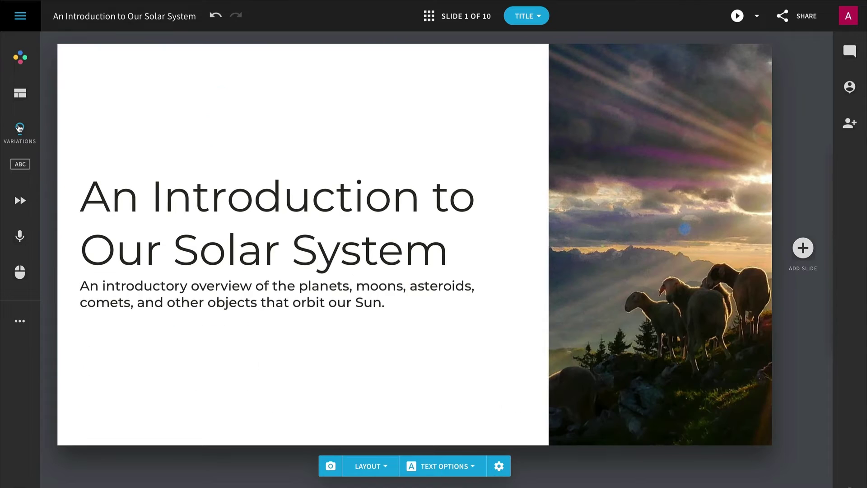
Switch the title slide to the Block variation, putting the title on a teal band.
click(19, 128)
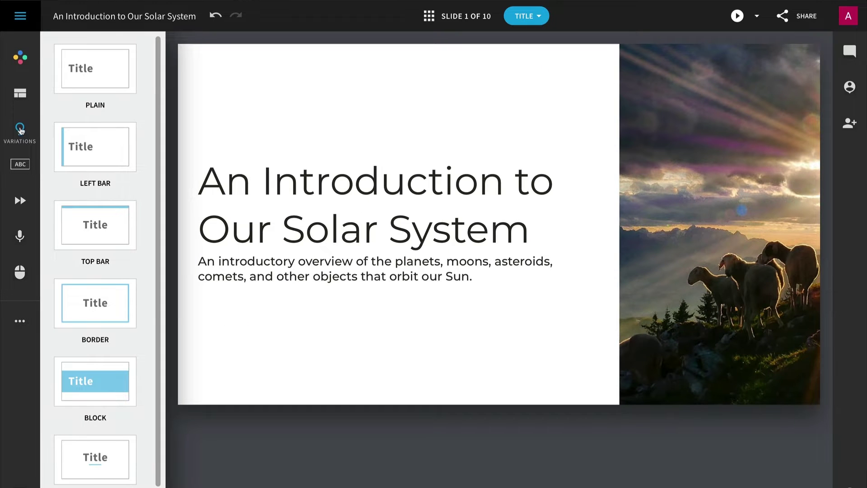
click(94, 380)
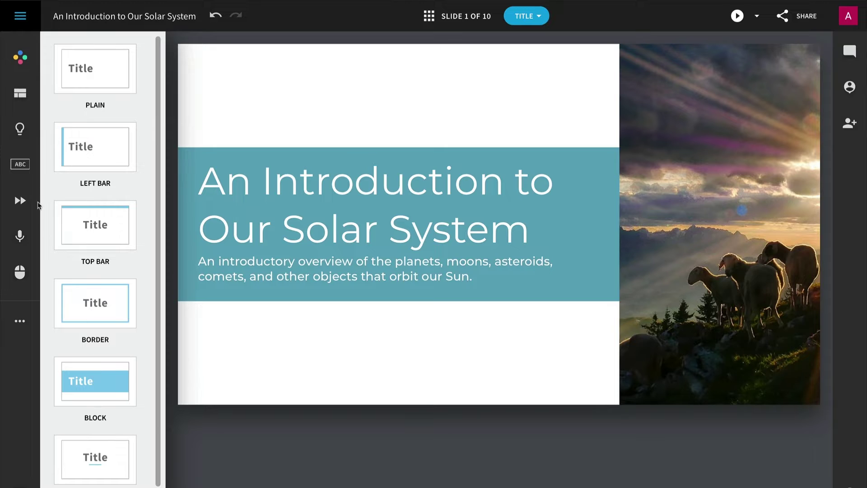
click(26, 170)
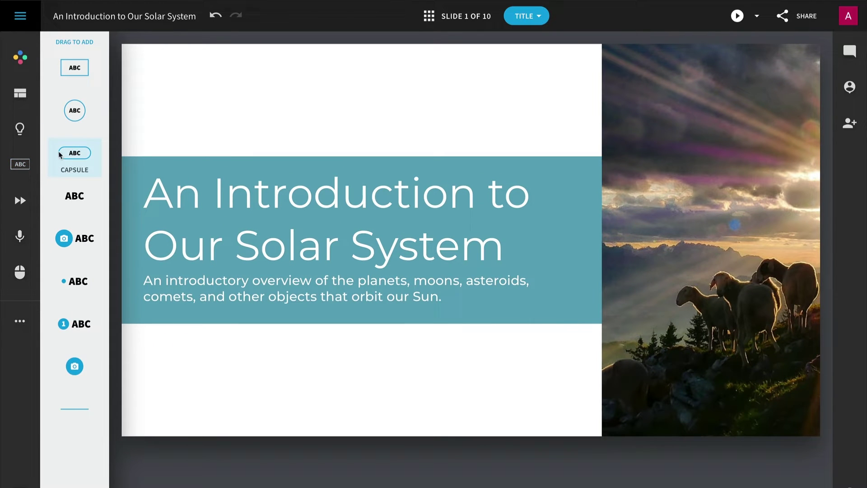
Set the slide animation to Auto and Sequential, then preview it.
click(20, 212)
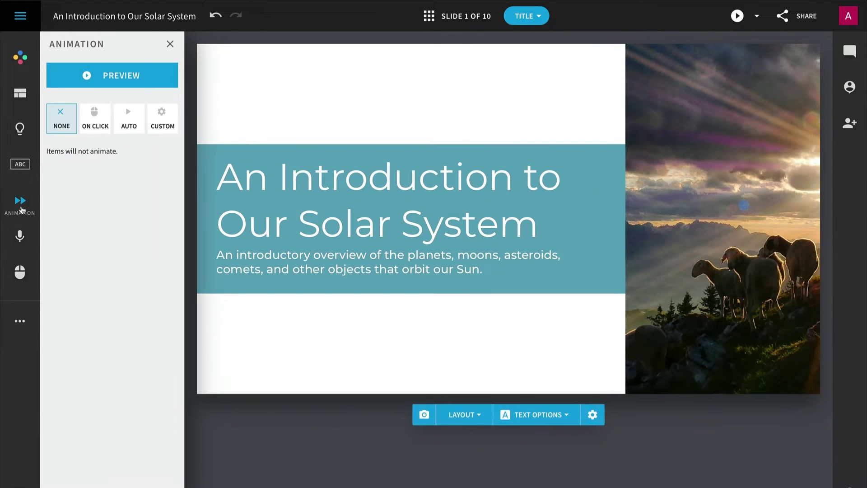
click(128, 120)
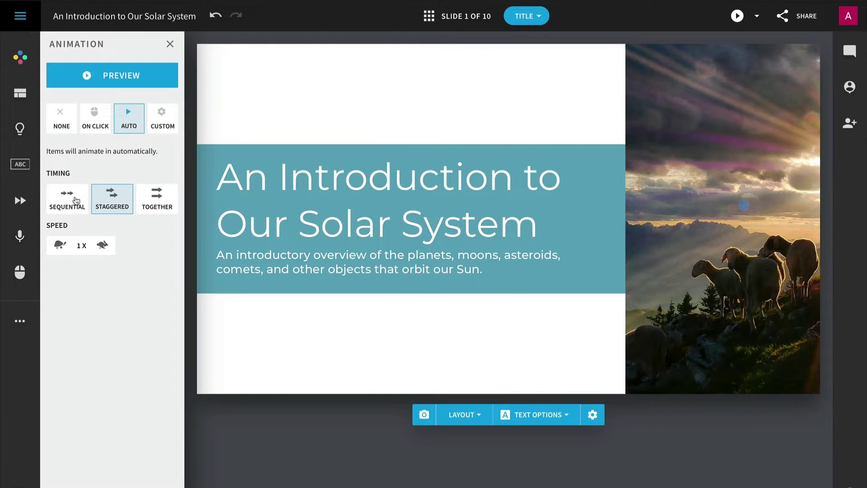
click(69, 199)
click(116, 84)
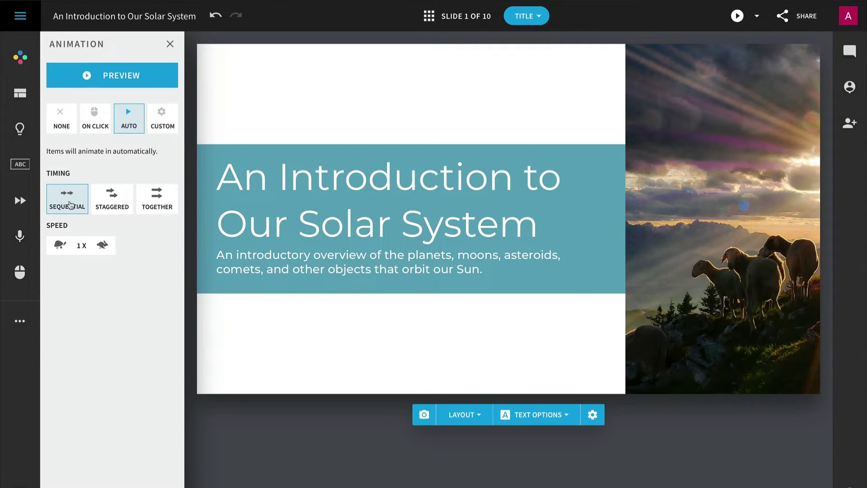
Advance to the next slide automatically after 5s and centre the title text.
click(29, 272)
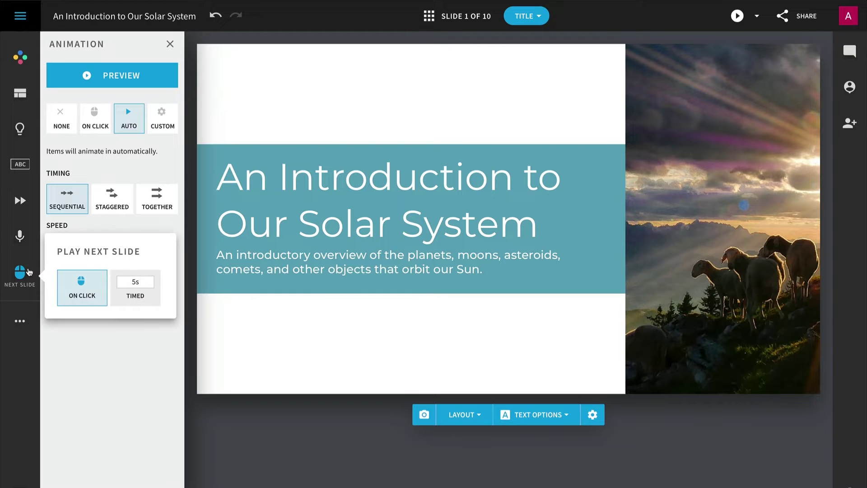
click(127, 284)
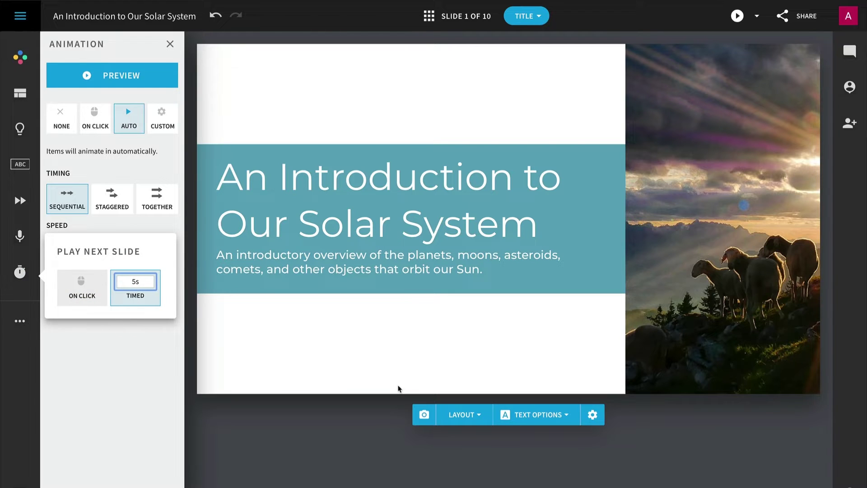
click(522, 421)
click(522, 421)
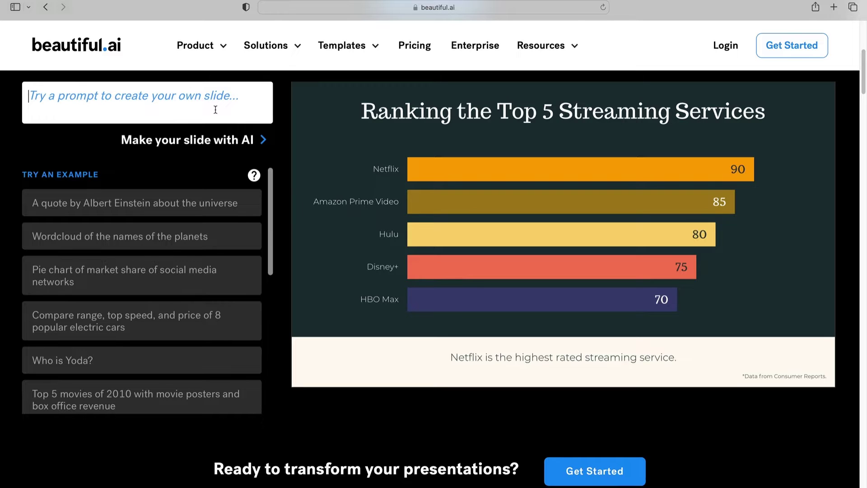
Generate an AI slide from the prompt 'Show me the most important skill employers are looking for, in chart form.'.
text(Show m)
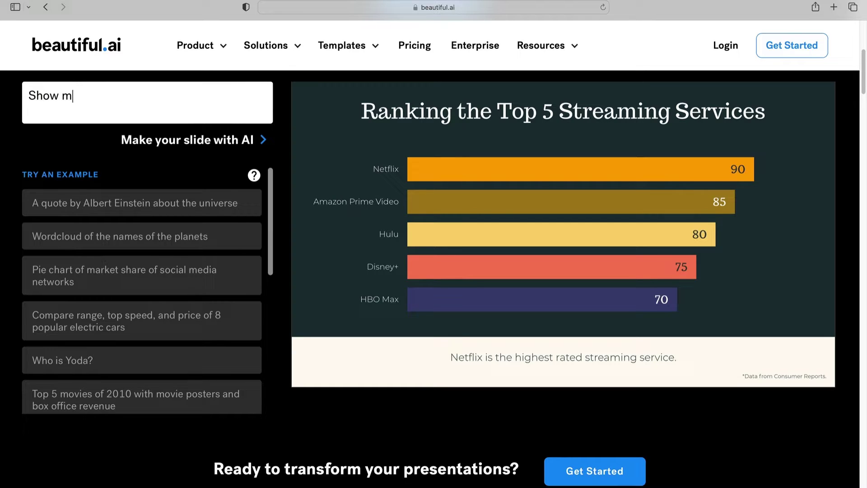
text(e the most important )
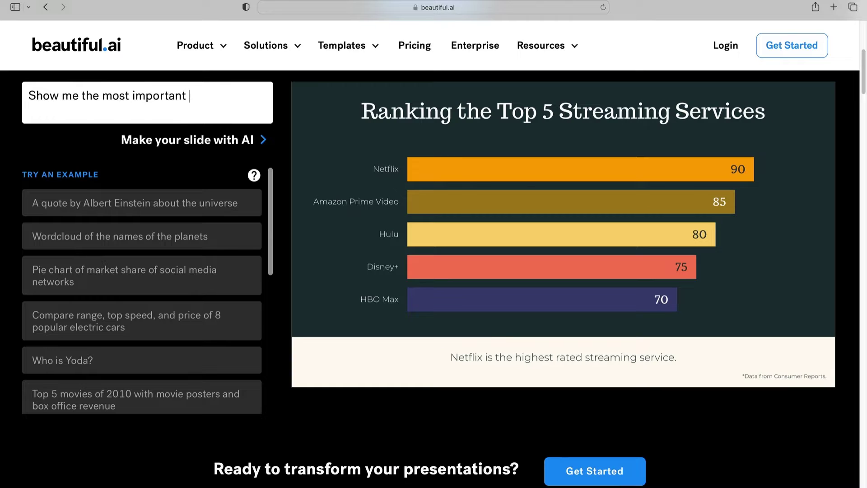
text(skill employers a)
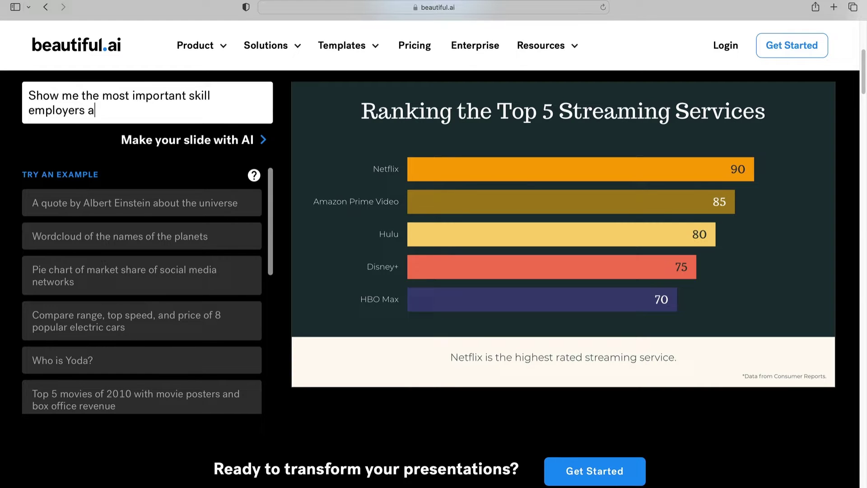
text(re looking for,)
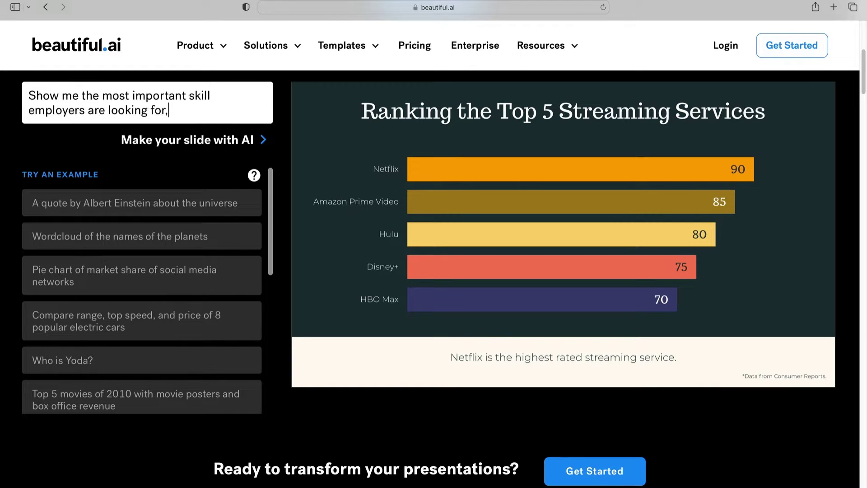
text( in chart form.)
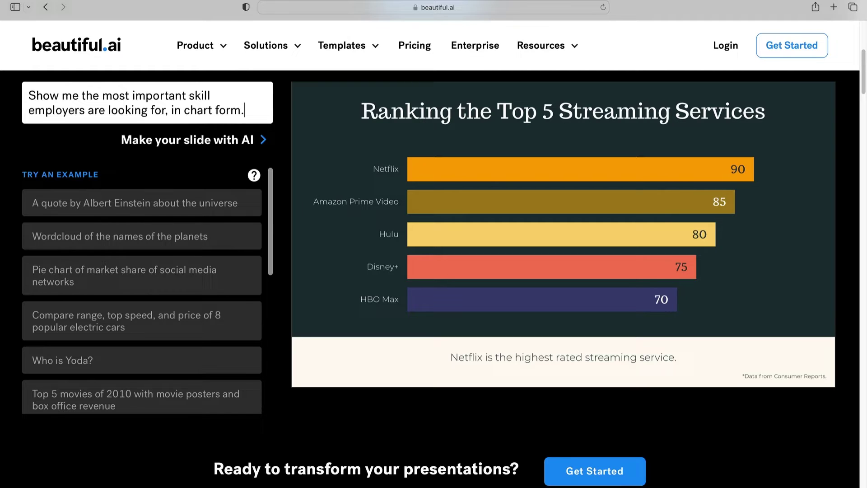
click(172, 139)
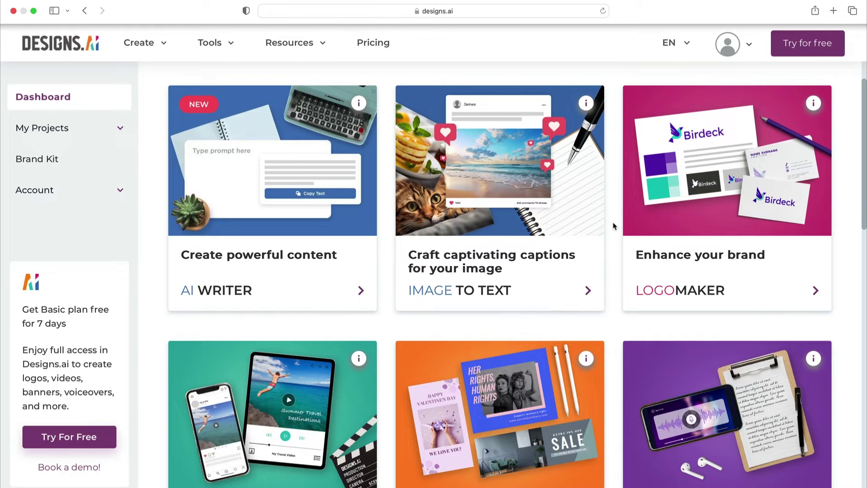
Open DesignMaker and scroll its templates down to the Documents presentations.
scroll(613, 226, down, 5)
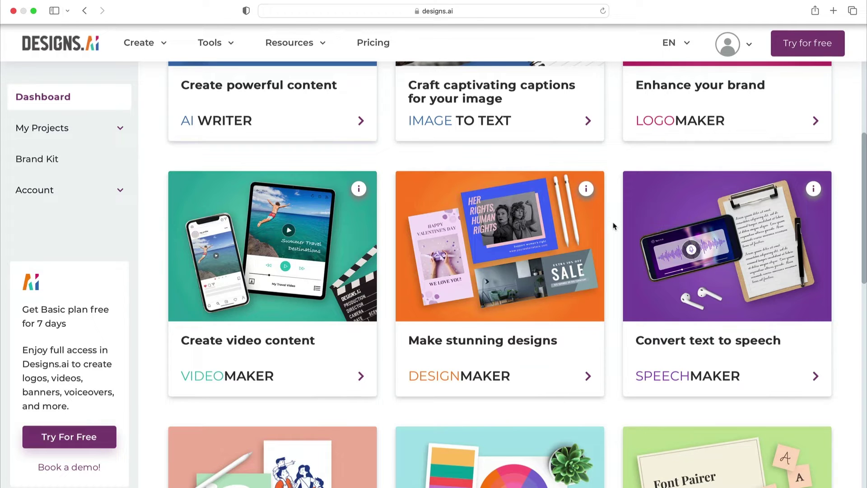
click(525, 274)
scroll(525, 274, down, 20)
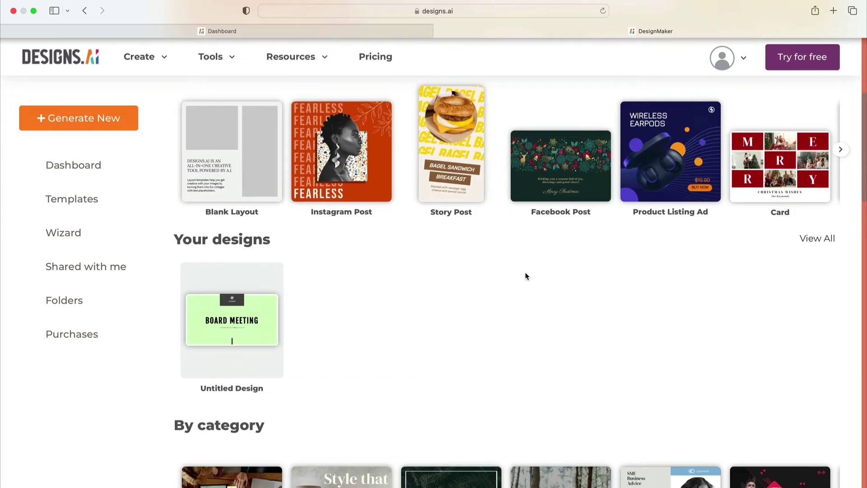
scroll(525, 274, down, 15)
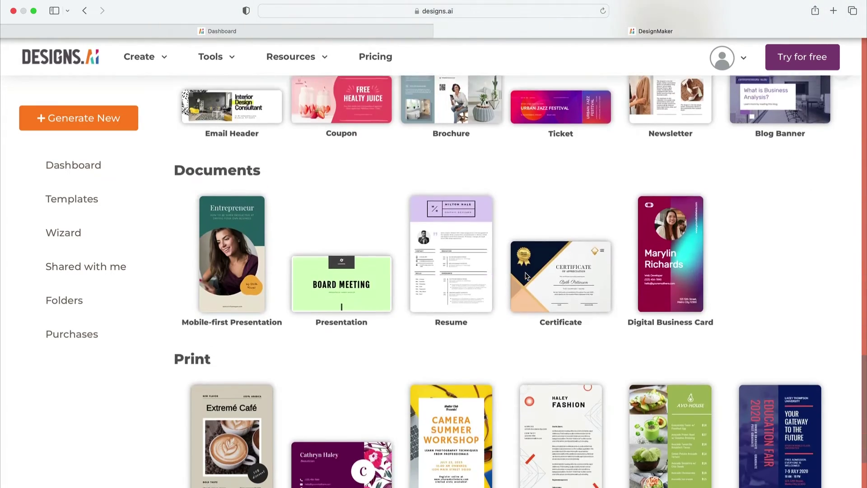
Open the Board Meeting template and review Pages 1–3 of the Customer Relationship Management Strategies deck.
click(368, 276)
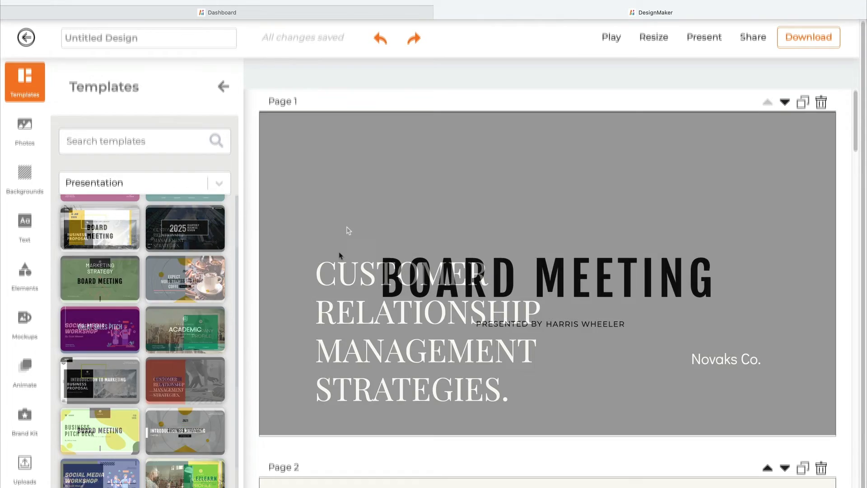
scroll(348, 231, down, 12)
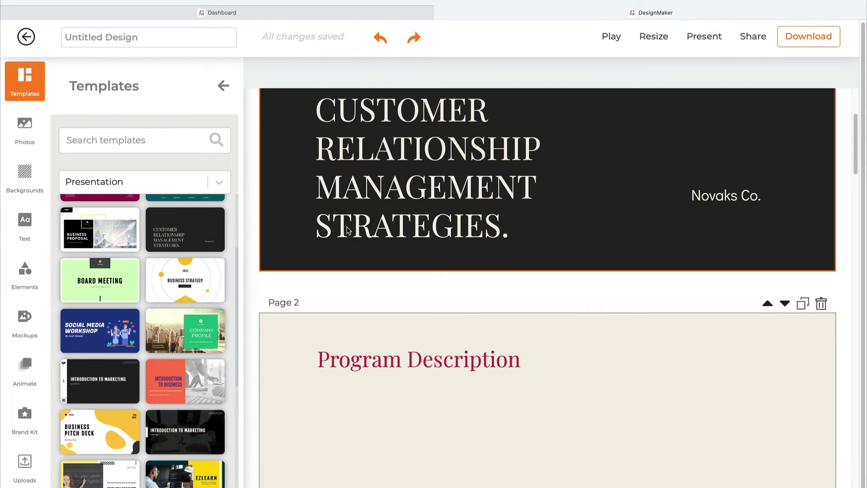
scroll(348, 231, down, 3)
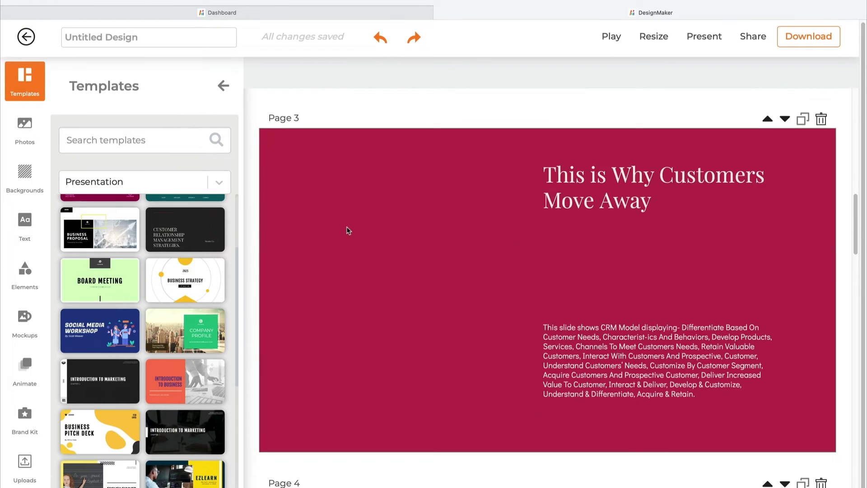
scroll(347, 231, down, 6)
scroll(347, 231, down, 6)
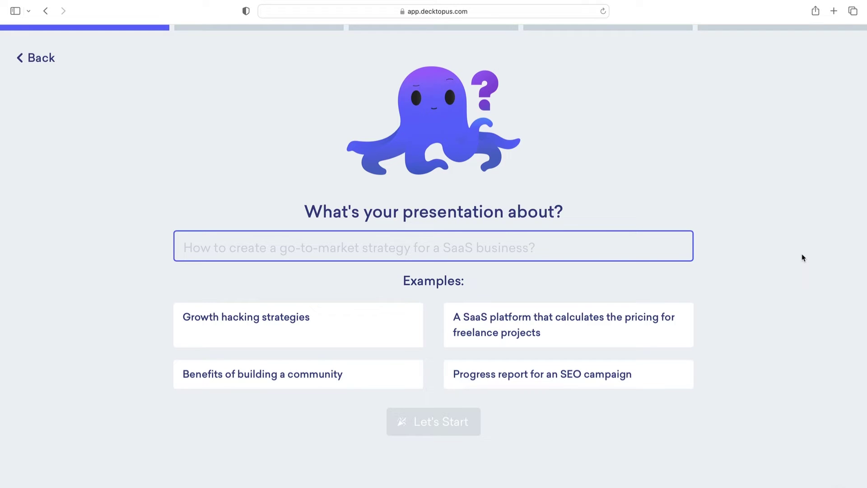
Enter the topic 'An overview of the planets in our Solar System.' and start the deck.
text(An overvi)
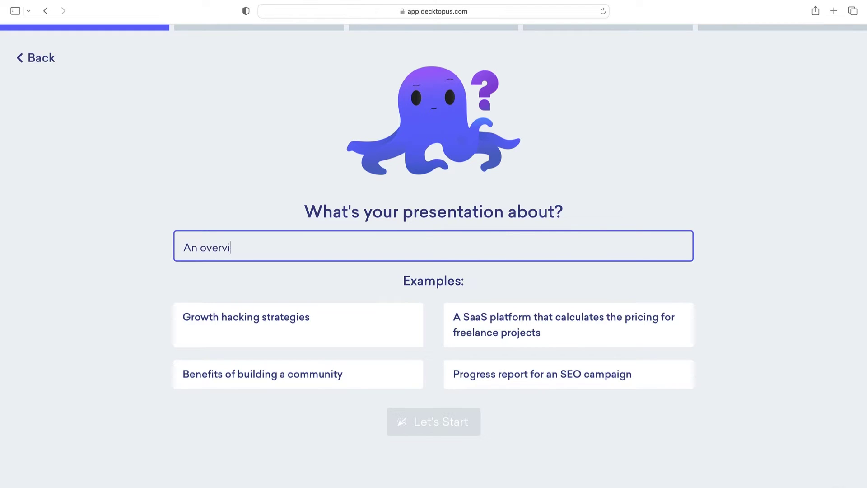
text(ew of the planets in )
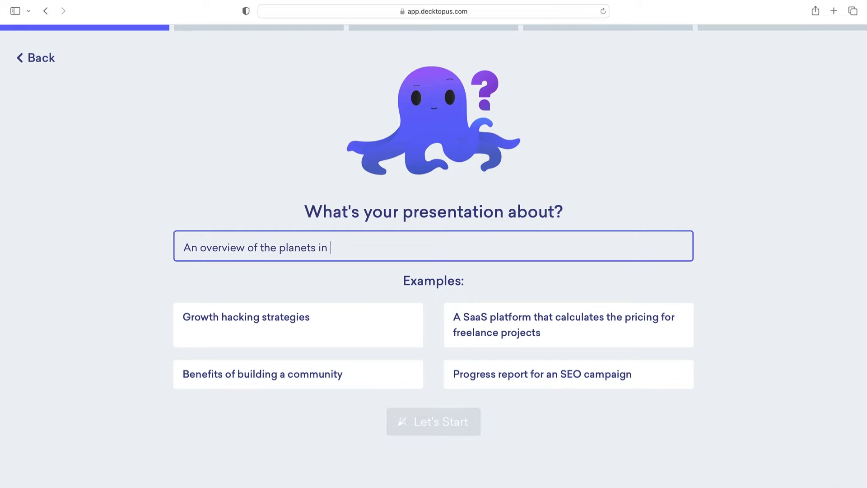
text(our Solar System.)
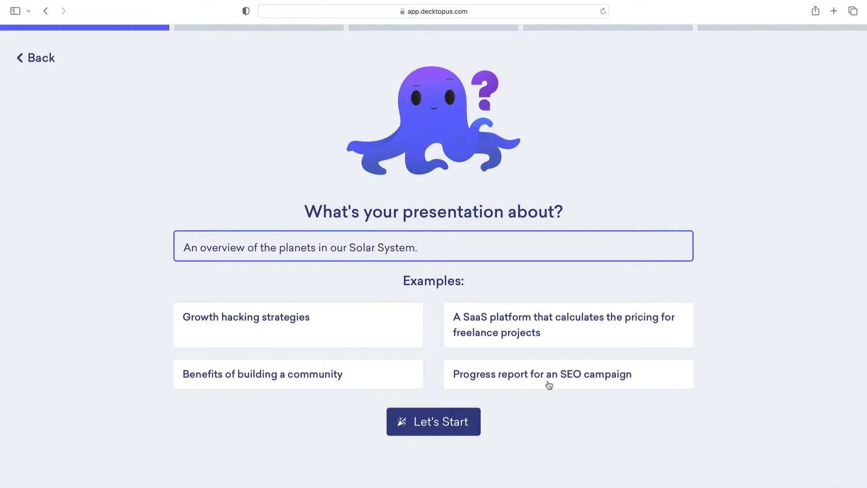
click(465, 419)
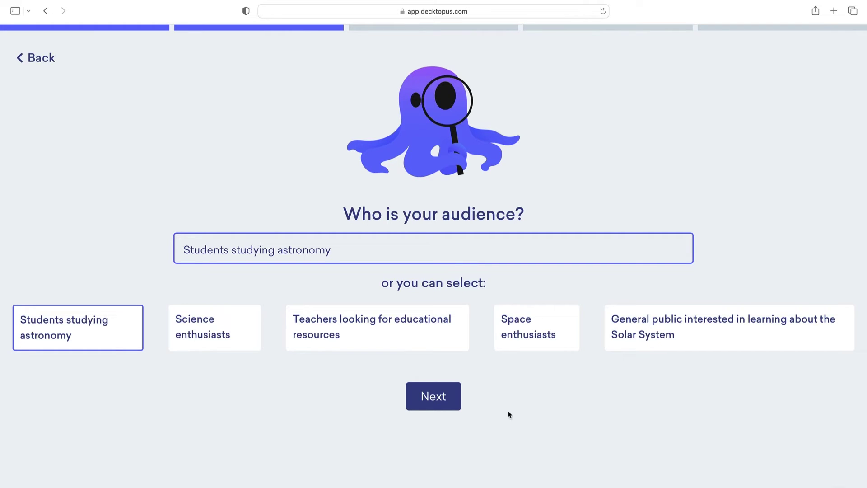
Choose the general public audience, engaging-interest aim, 25 min length and Minimal template, then generate.
click(627, 337)
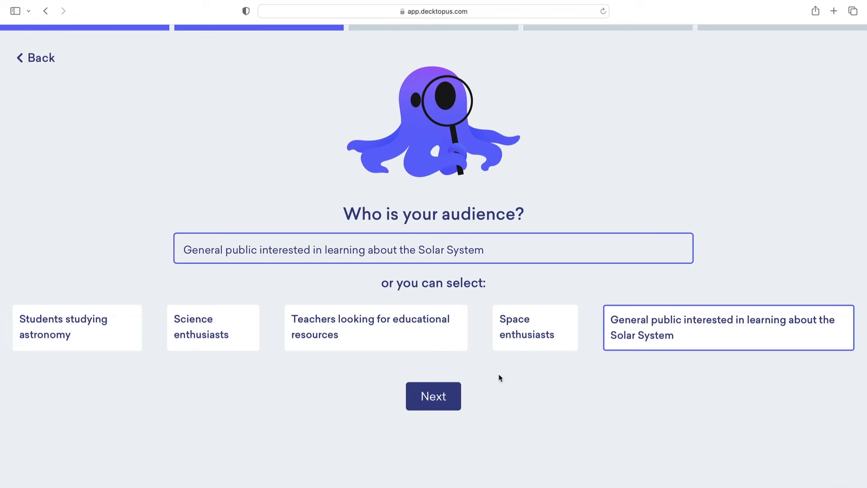
click(450, 397)
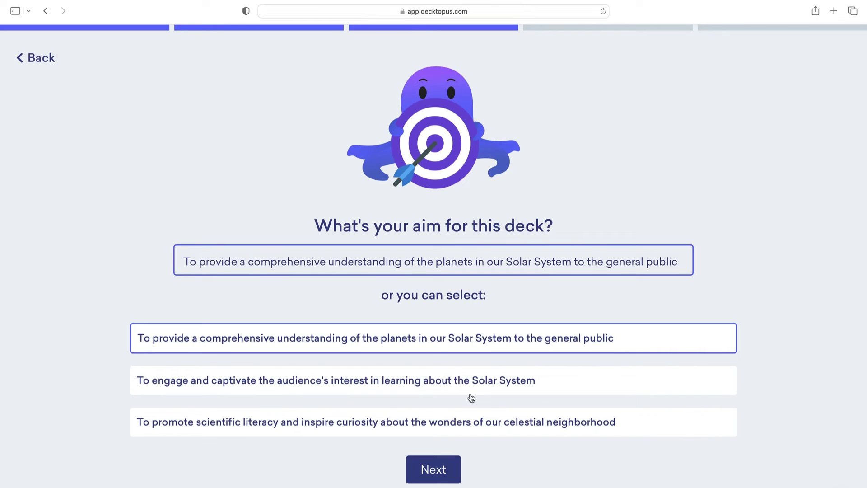
click(471, 392)
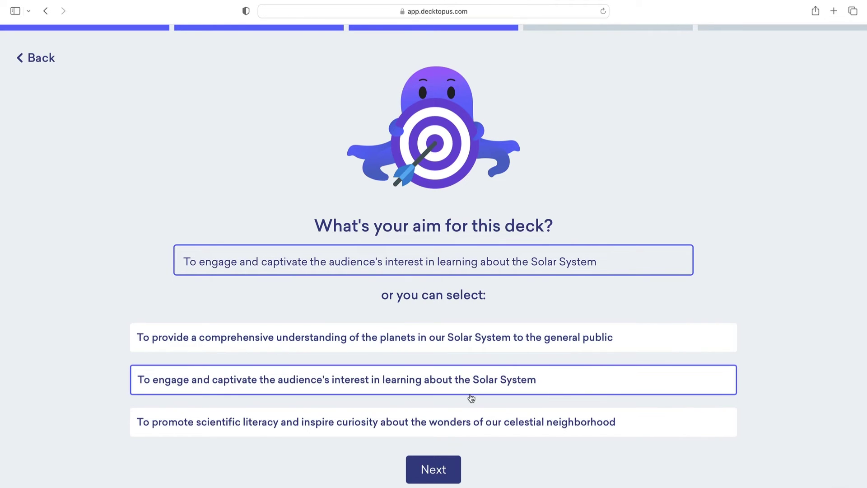
click(452, 470)
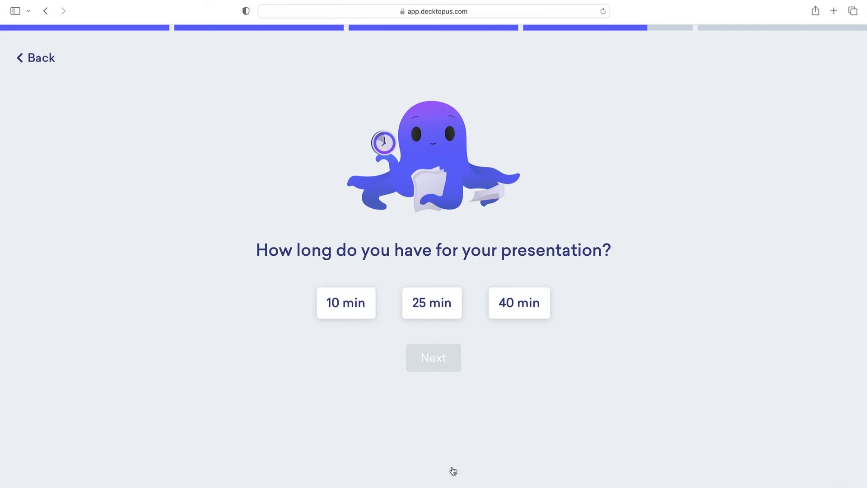
click(428, 313)
click(433, 358)
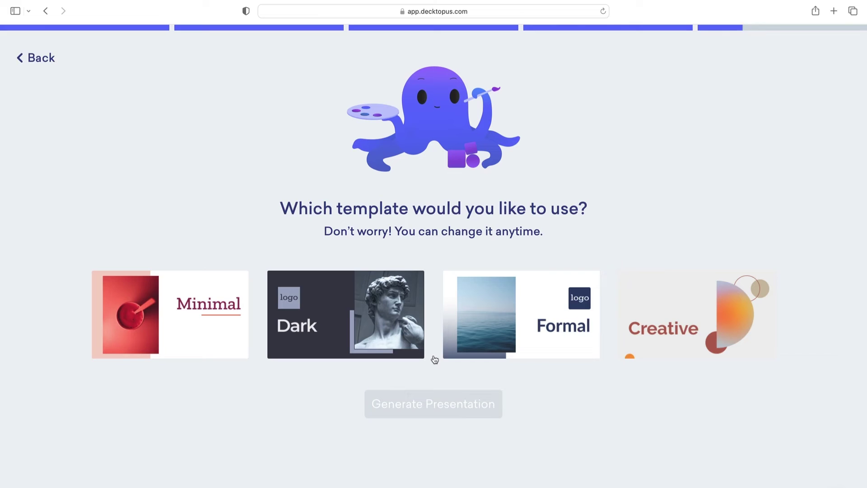
click(162, 321)
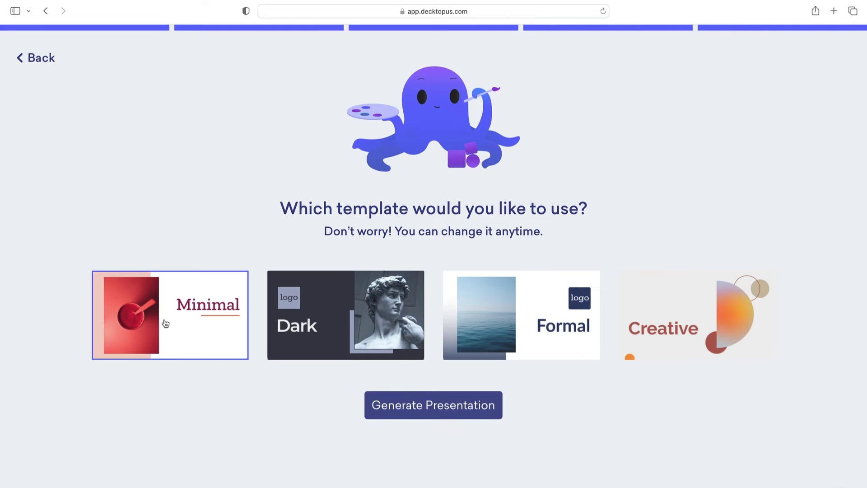
click(403, 415)
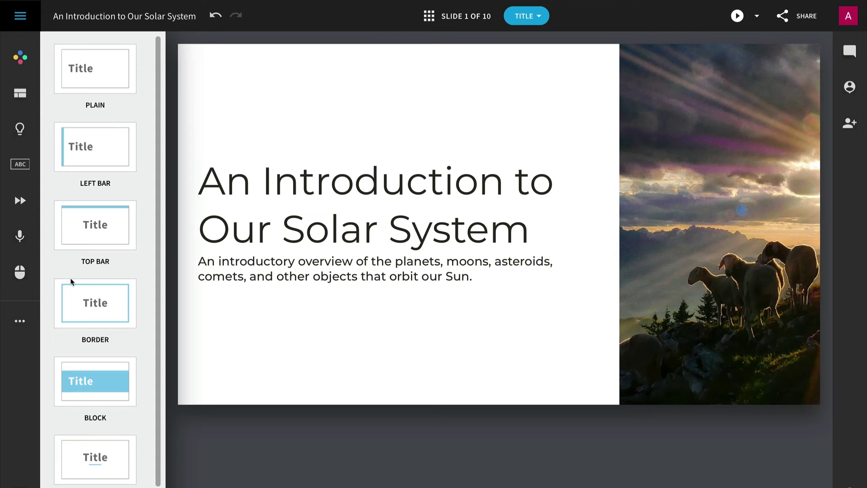
Apply the Block variation to the title slide and bring up its animation settings.
click(94, 377)
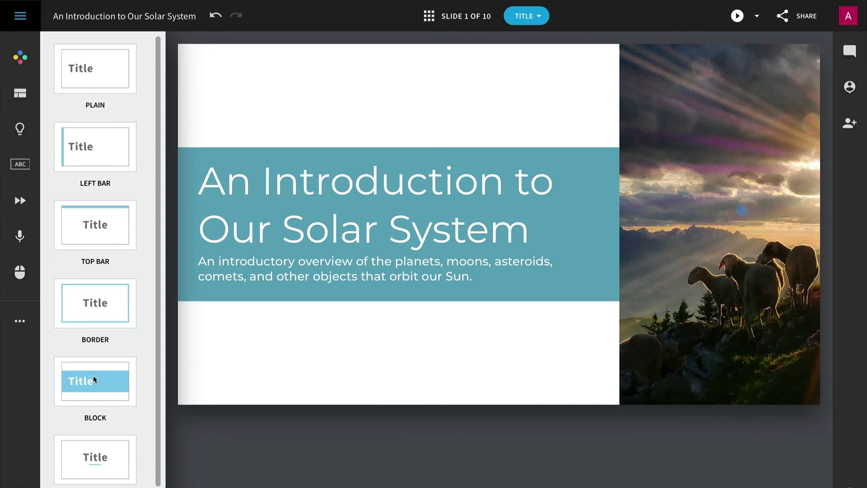
click(27, 171)
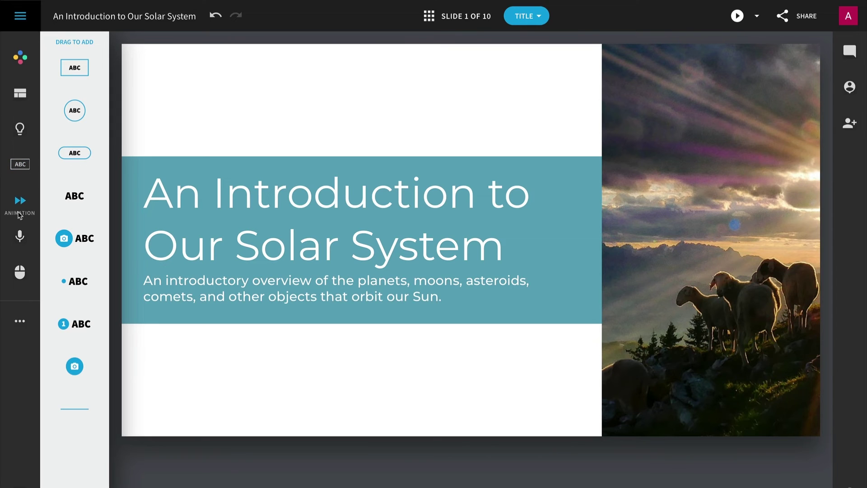
click(20, 211)
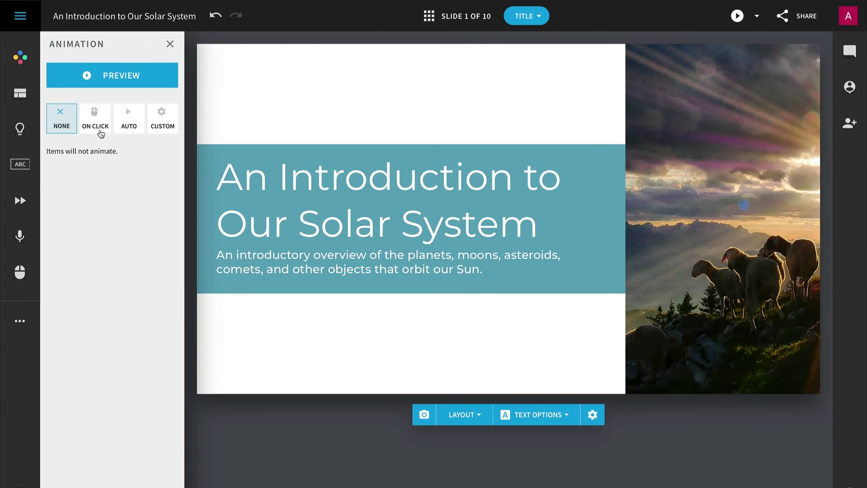